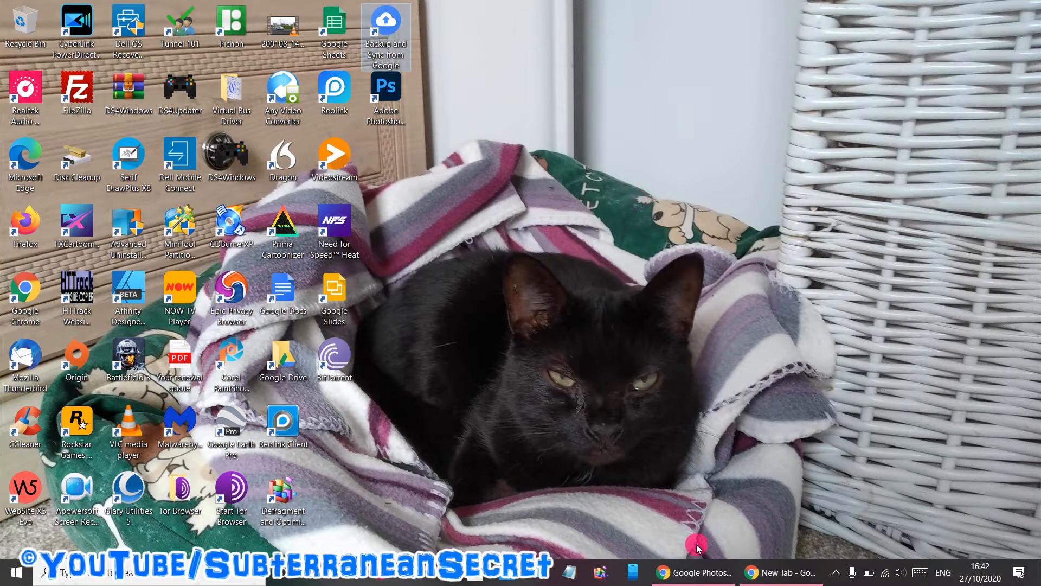
# Bring up Chrome and enter the Google Photos library from the welcome page.
pyautogui.click(691, 572)
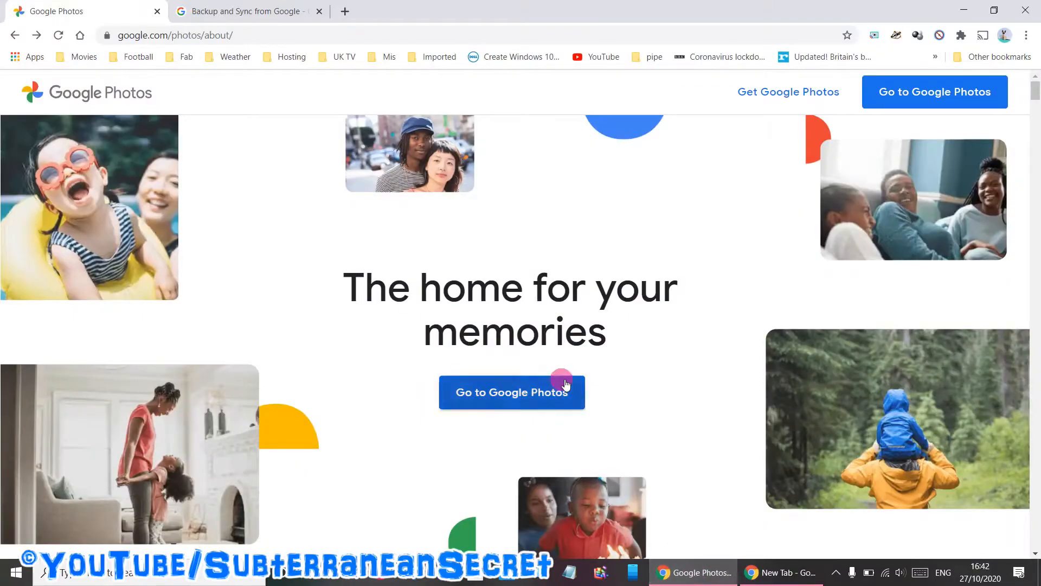
pyautogui.click(917, 94)
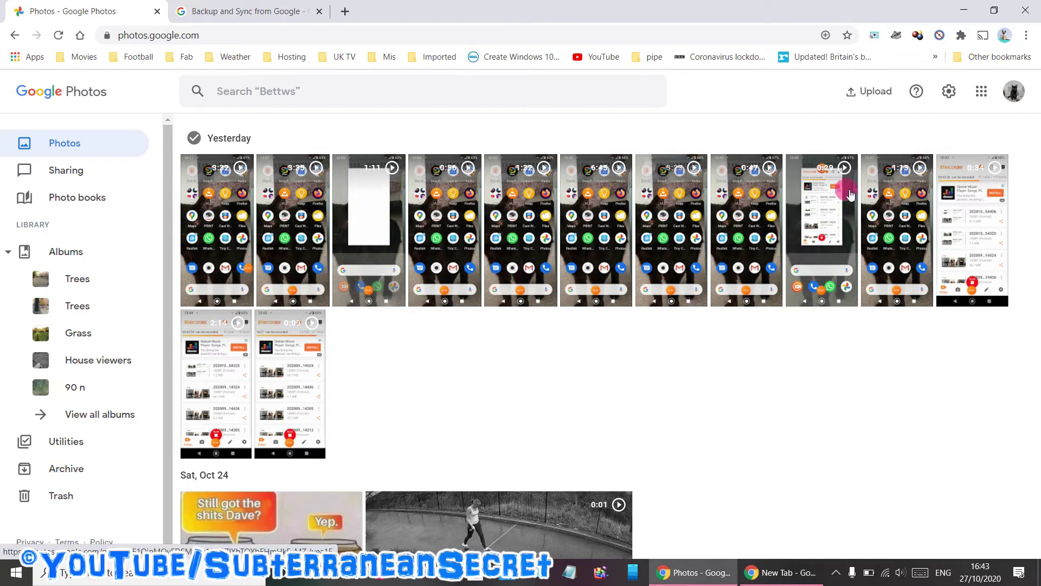
# Peek at the Upload From menu, view the Backup and Sync search results, and return to the library.
pyautogui.click(873, 96)
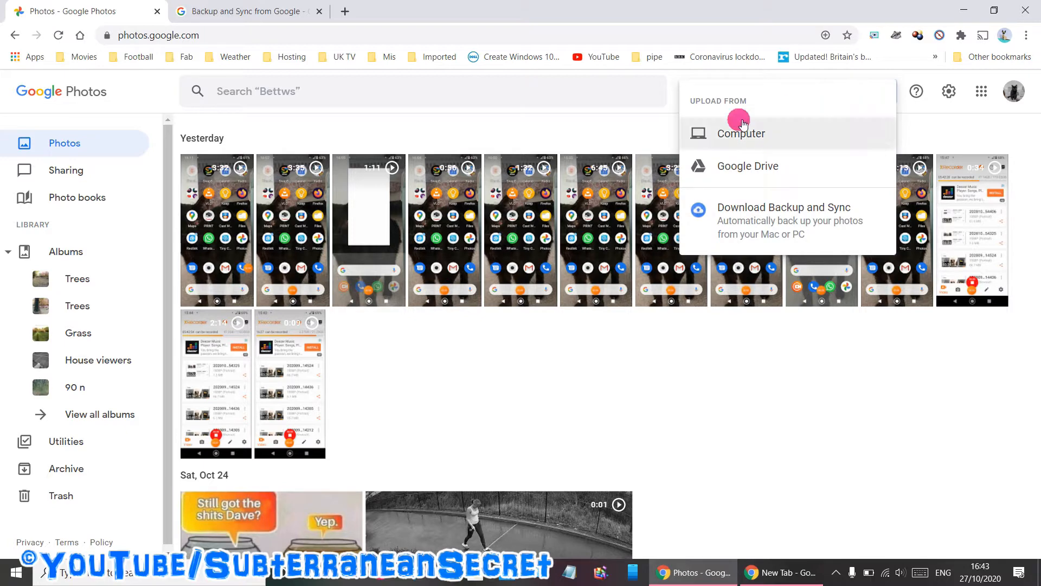
pyautogui.click(628, 134)
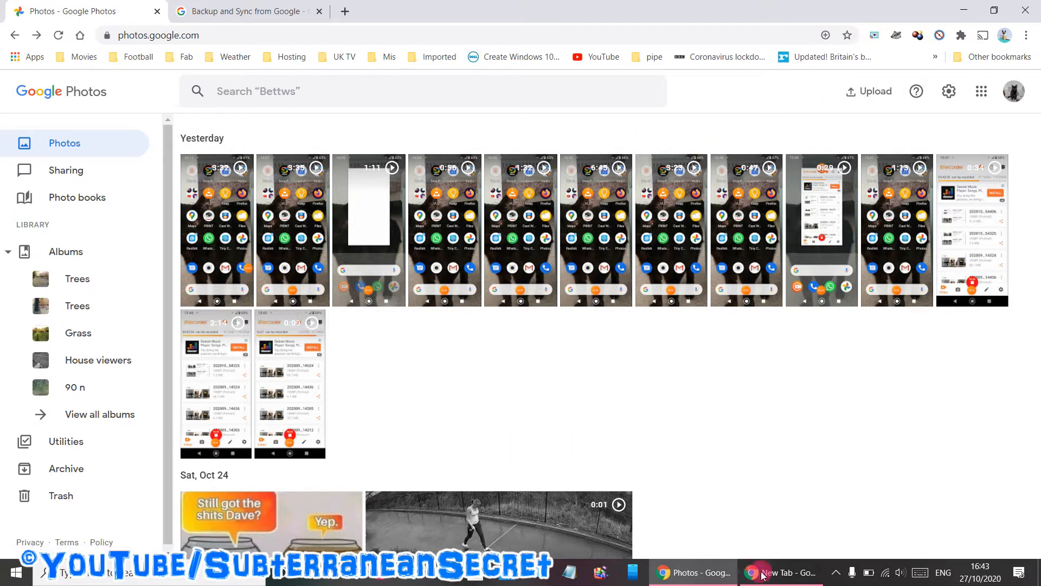
pyautogui.click(236, 11)
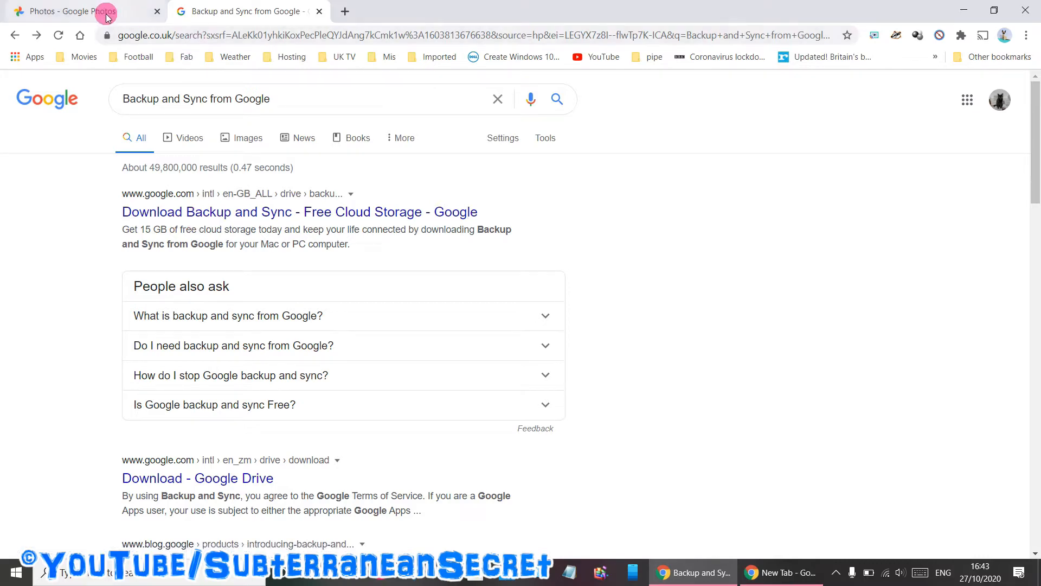
pyautogui.click(122, 11)
pyautogui.scroll(-3, 537, 407)
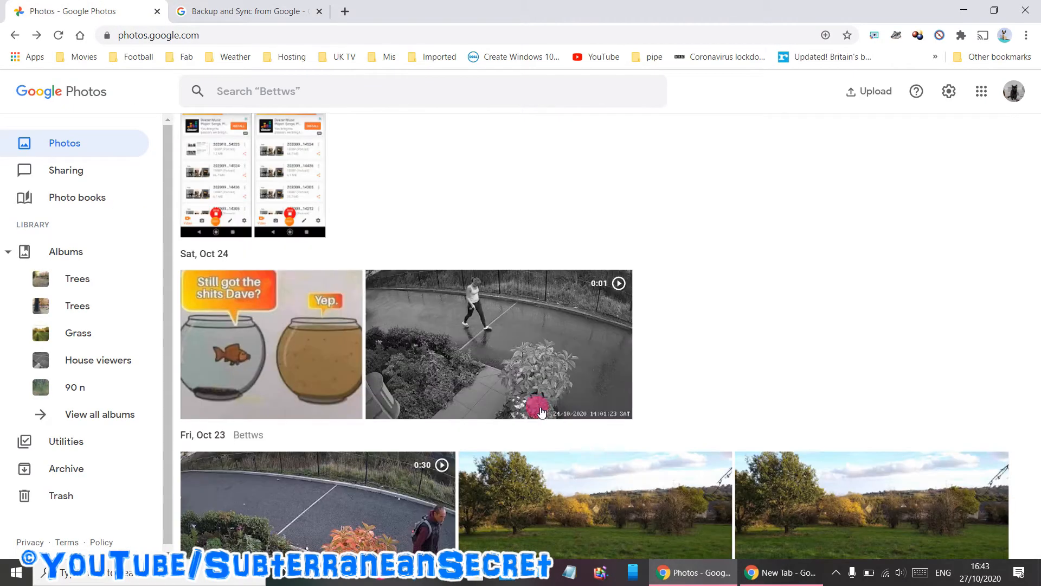
pyautogui.scroll(-2, 537, 406)
pyautogui.scroll(-3, 537, 407)
pyautogui.scroll(-2, 537, 407)
pyautogui.scroll(-1, 537, 408)
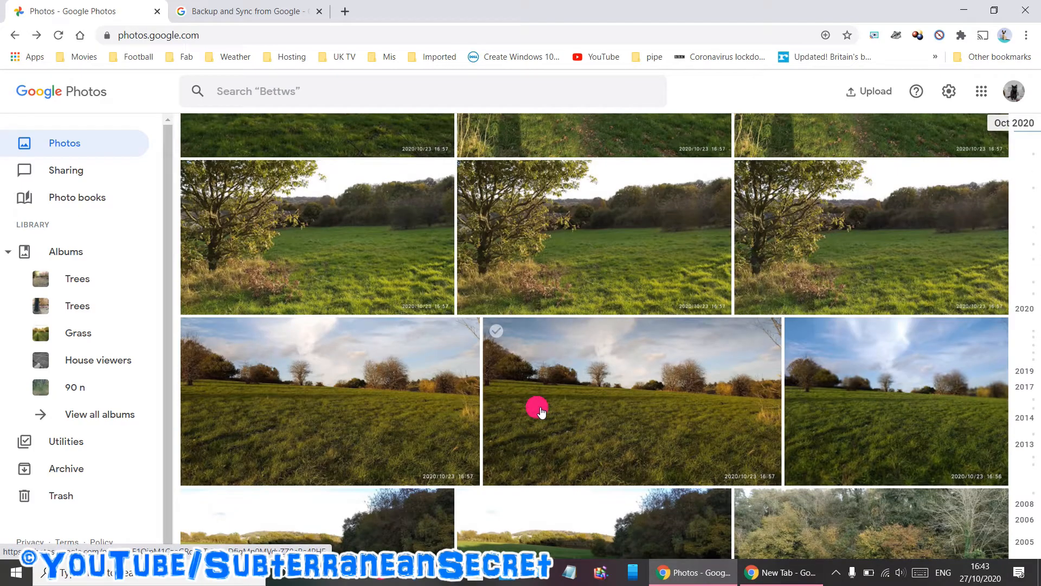
pyautogui.scroll(-2, 537, 410)
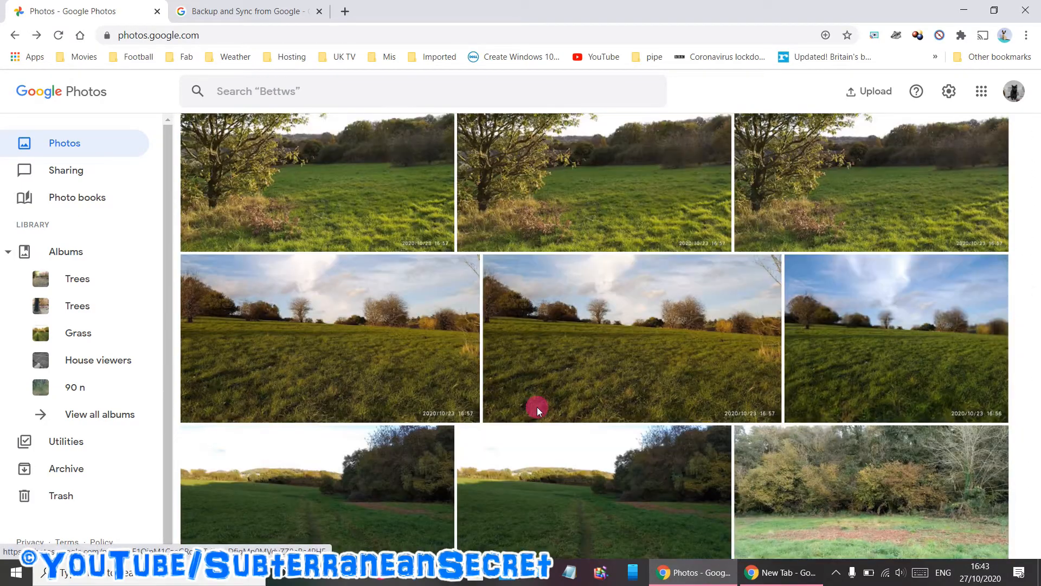
# Open the Oct 23 grassy field photo full-size.
pyautogui.click(627, 331)
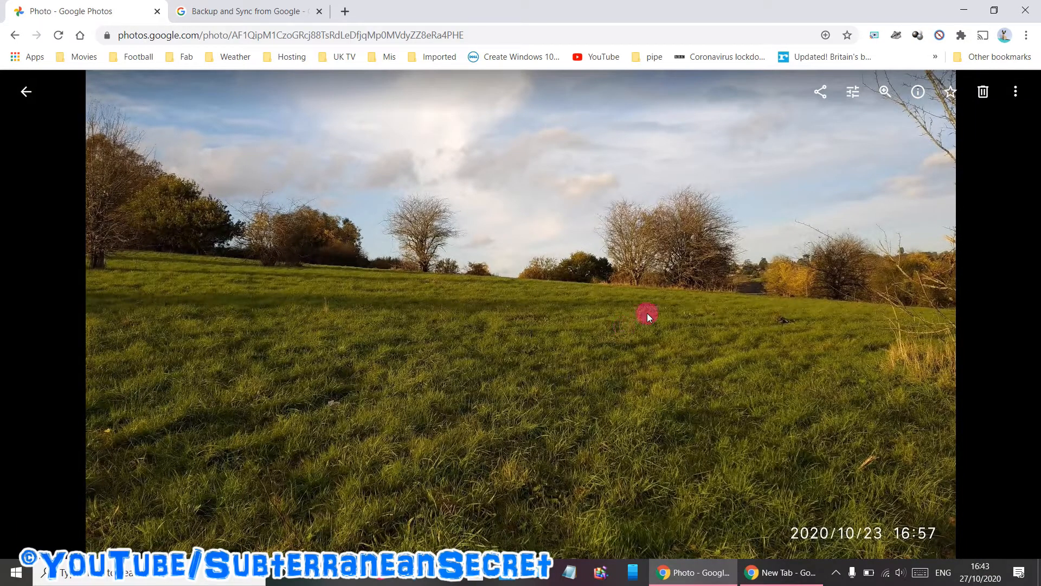
pyautogui.moveTo(826, 92)
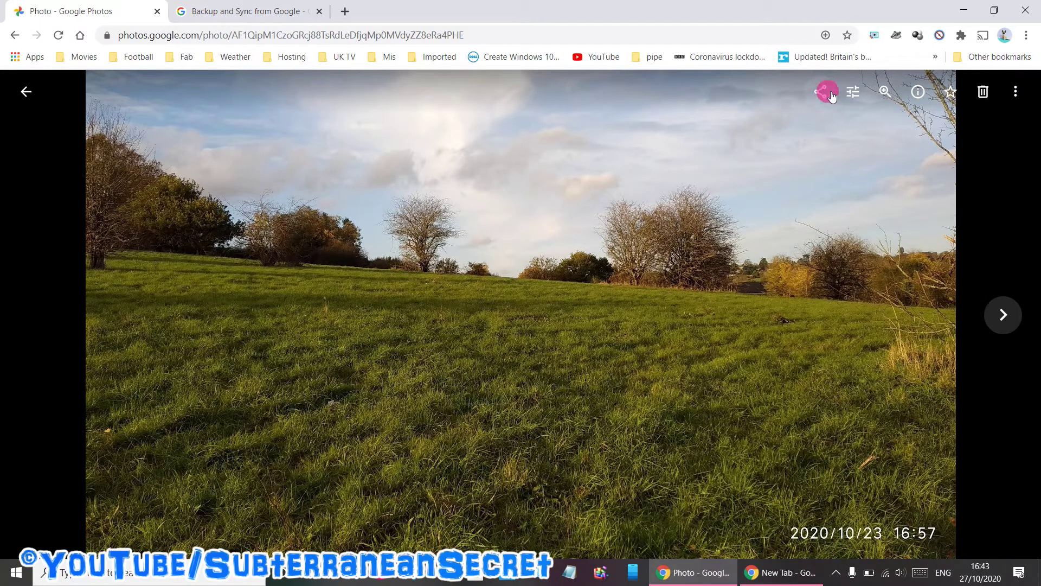
# Create and copy a share link for the field photo, then bring up the incognito window.
pyautogui.click(820, 94)
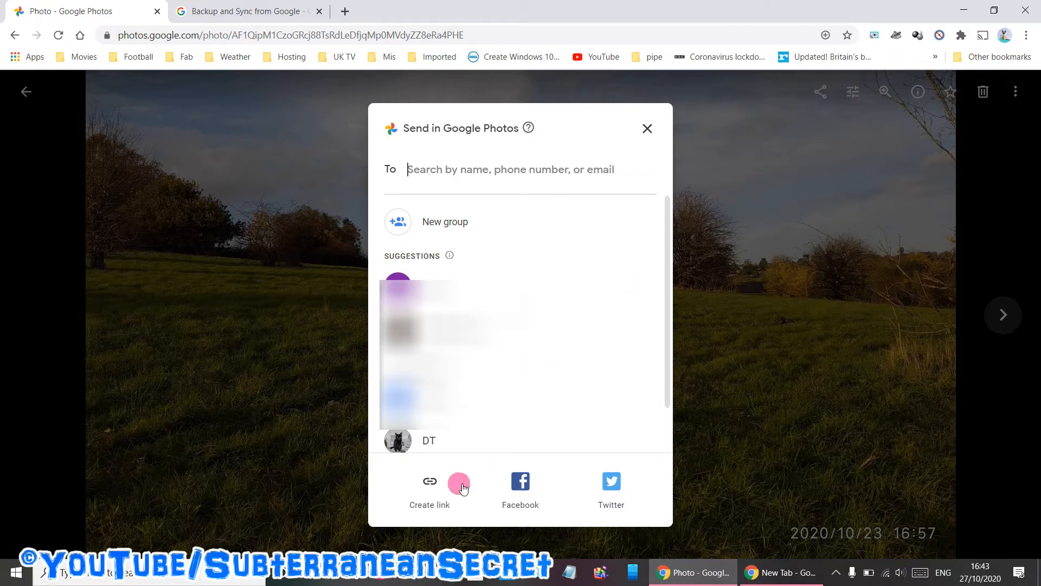
pyautogui.click(430, 484)
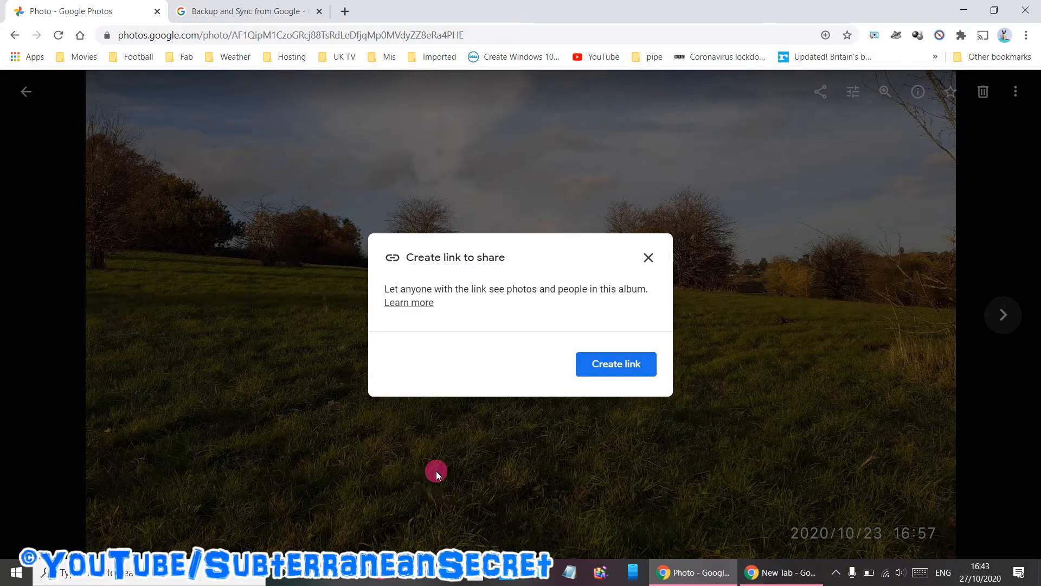
pyautogui.click(609, 367)
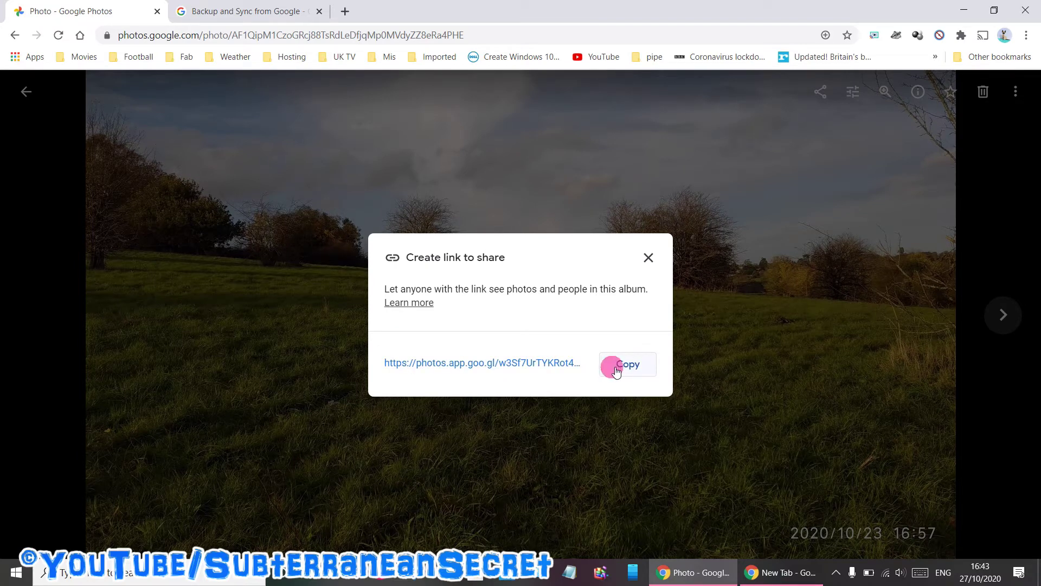
pyautogui.click(627, 371)
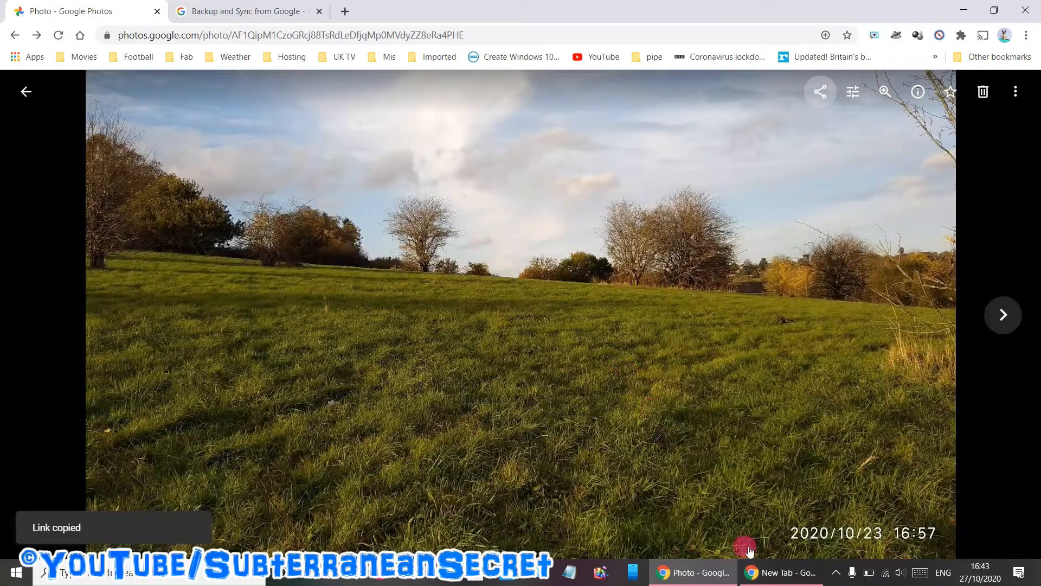
pyautogui.click(772, 573)
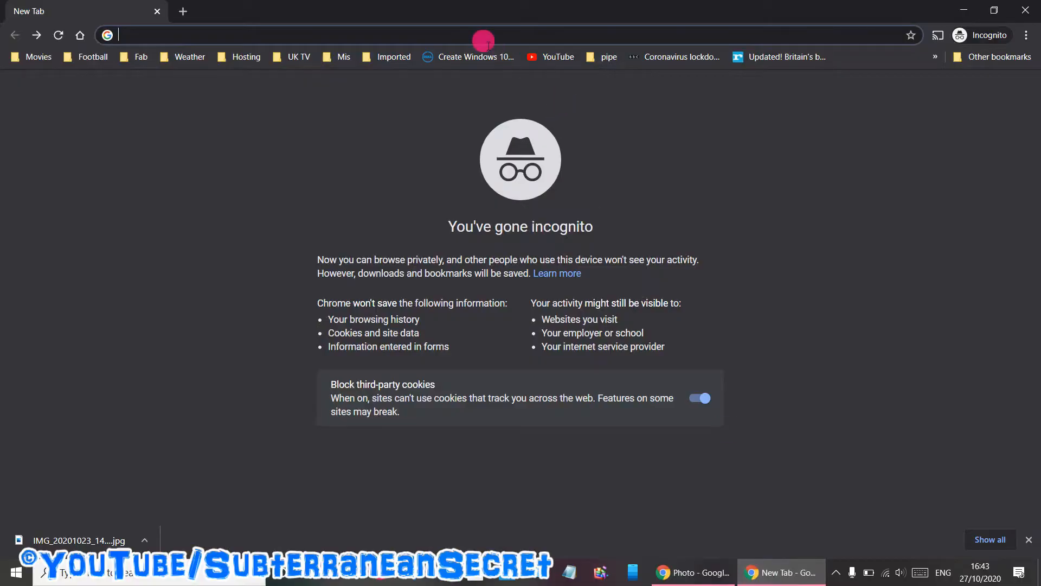
# Load the pasted link in incognito to view the shared field photo, then return to the signed-in window.
pyautogui.rightClick(483, 40)
pyautogui.click(518, 128)
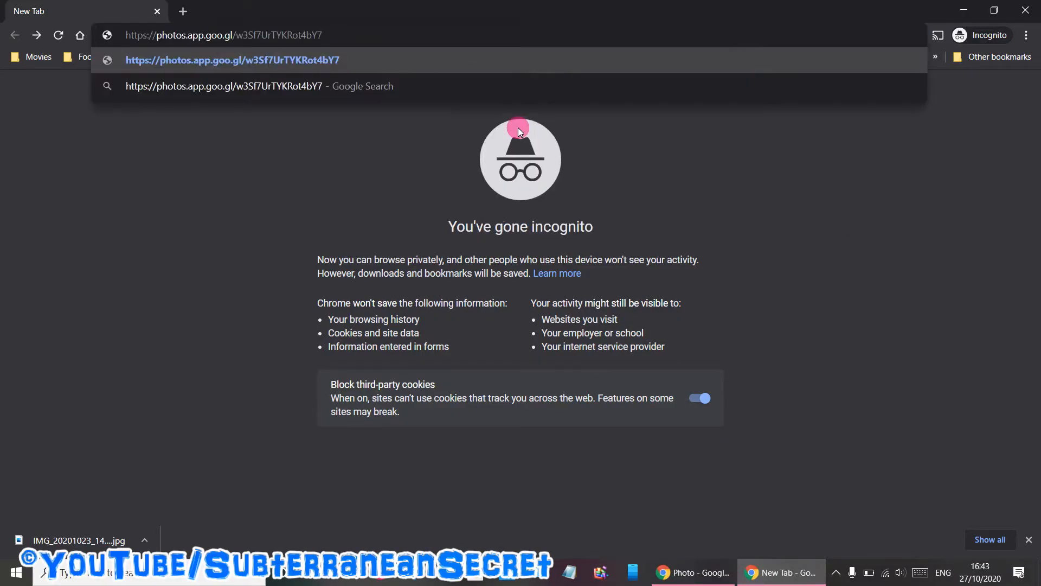
pyautogui.press('Return')
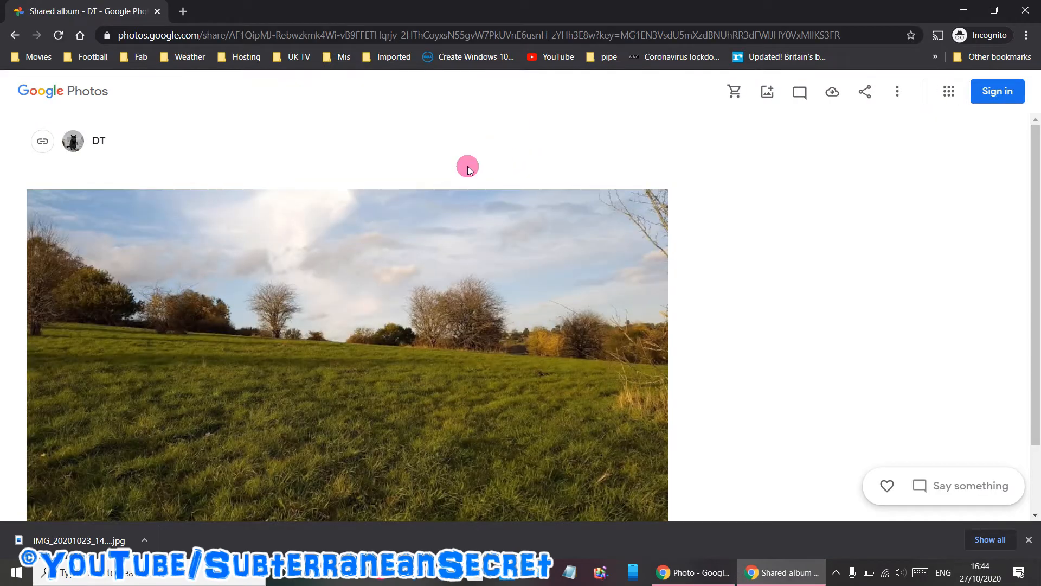
pyautogui.scroll(-1, 303, 328)
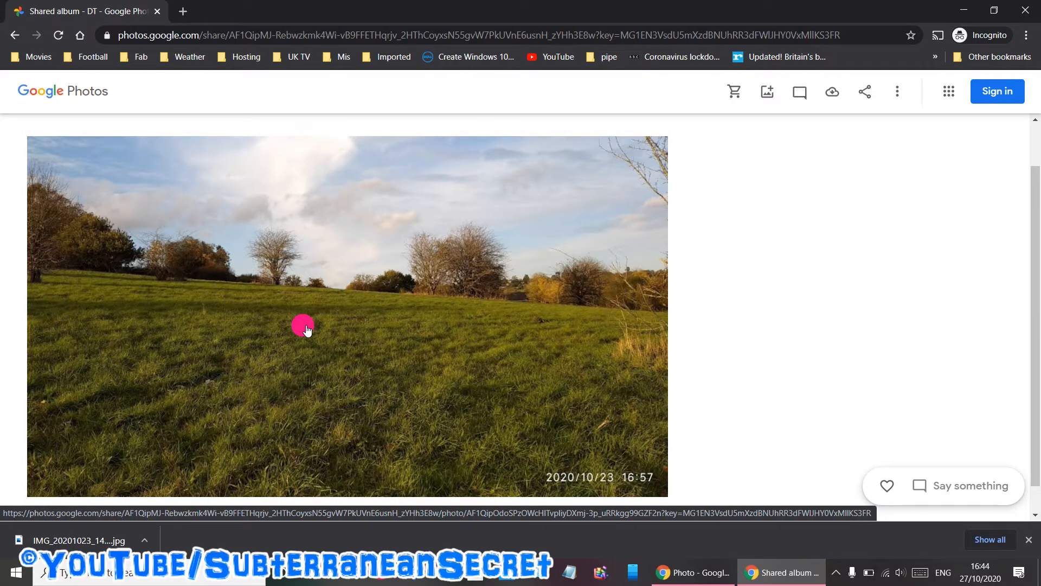
pyautogui.scroll(1, 304, 326)
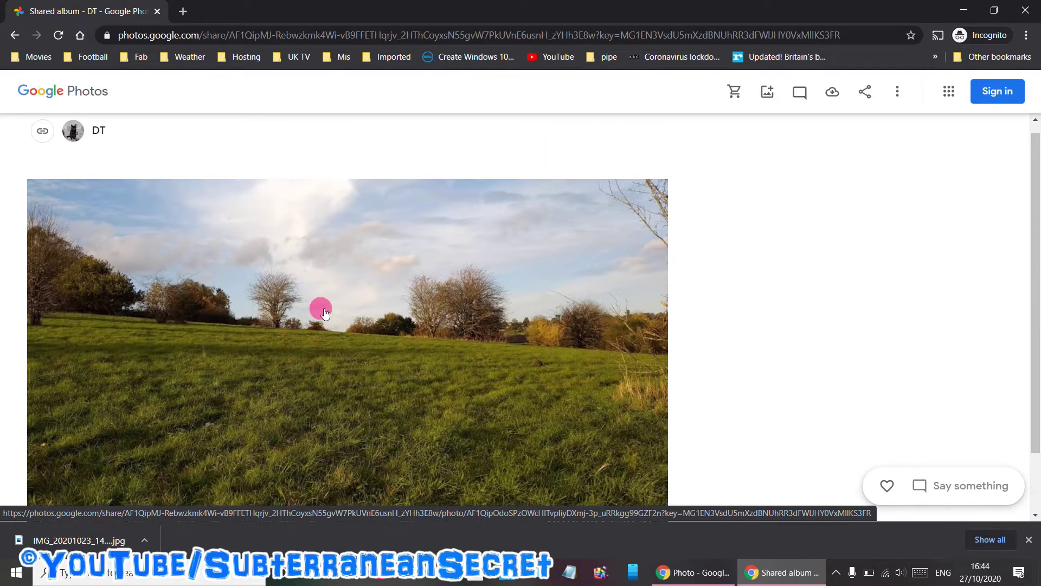
pyautogui.click(899, 96)
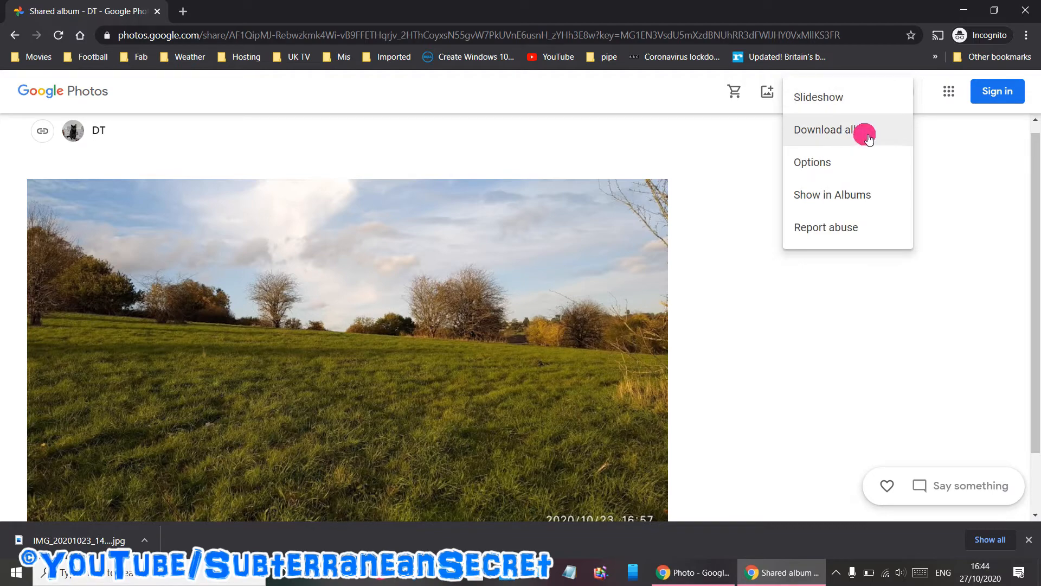
pyautogui.click(725, 179)
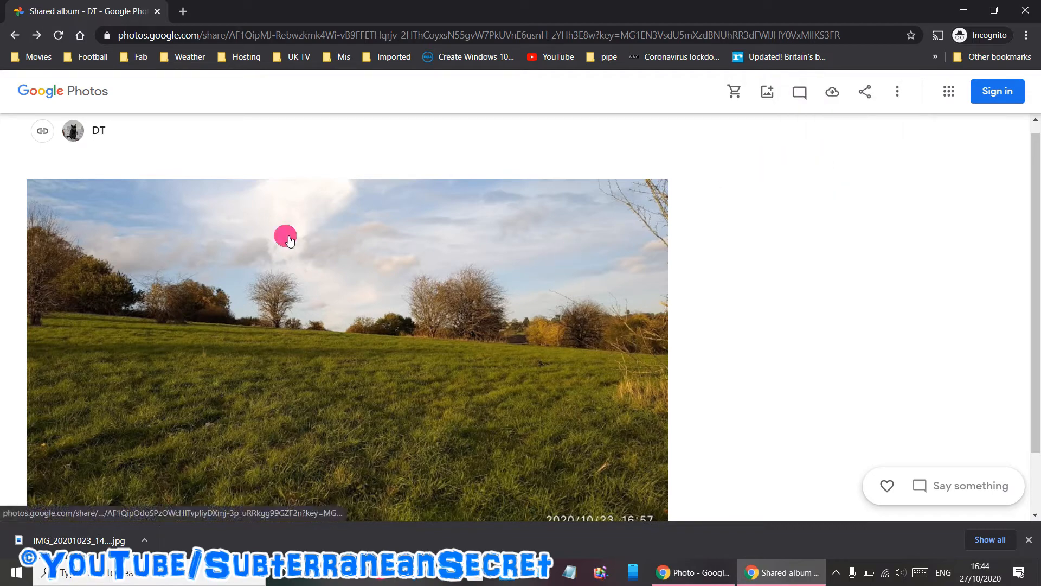
pyautogui.click(695, 572)
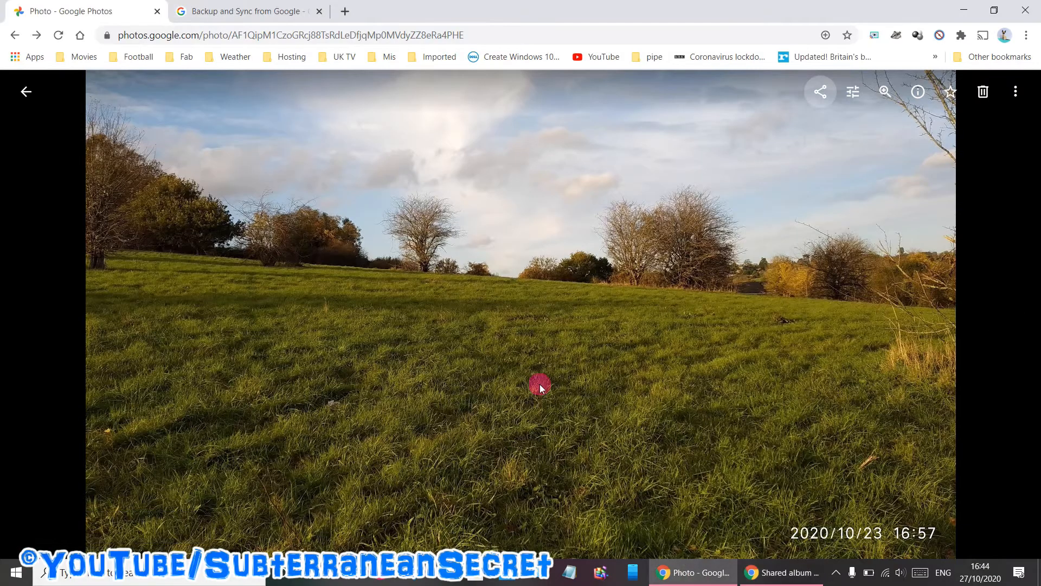
# Back in the library, select six autumn tree-trunk photos across two rows.
pyautogui.click(26, 92)
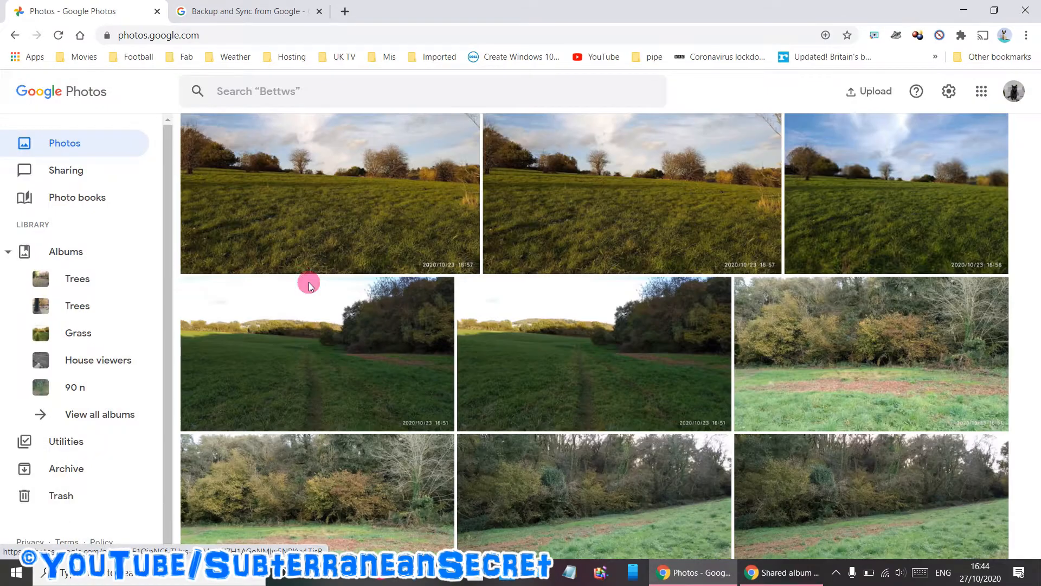
pyautogui.scroll(-2, 309, 283)
pyautogui.scroll(-2, 309, 282)
pyautogui.scroll(-2, 309, 282)
pyautogui.scroll(-2, 308, 283)
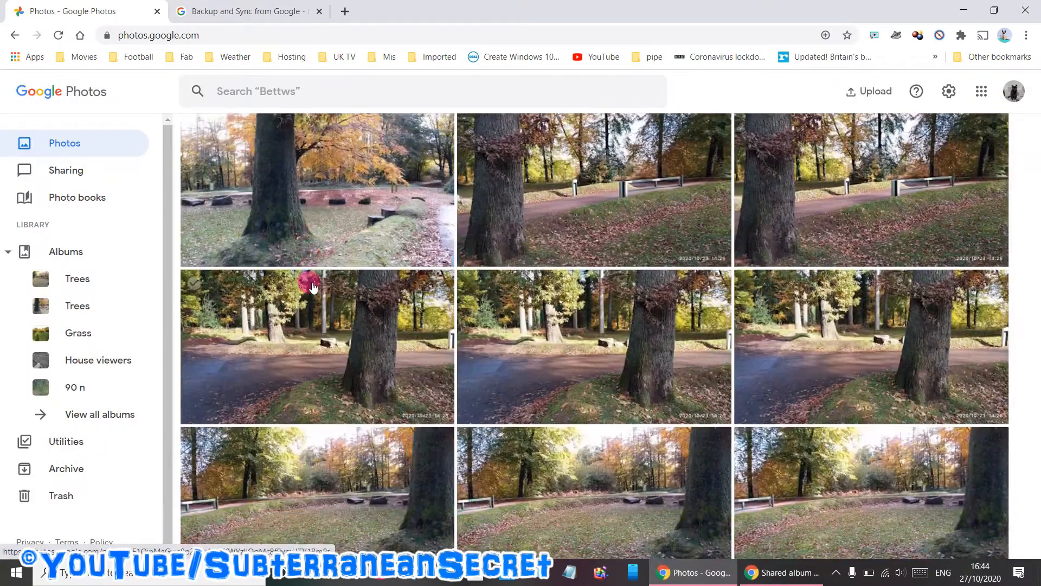
pyautogui.scroll(-1, 309, 282)
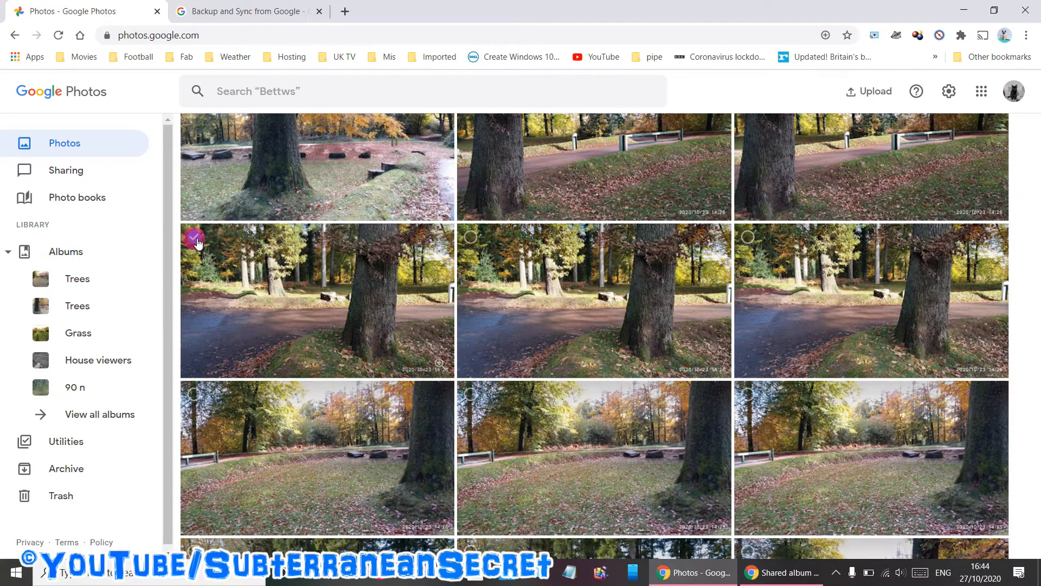
pyautogui.click(196, 239)
pyautogui.click(471, 238)
pyautogui.click(747, 236)
pyautogui.click(748, 395)
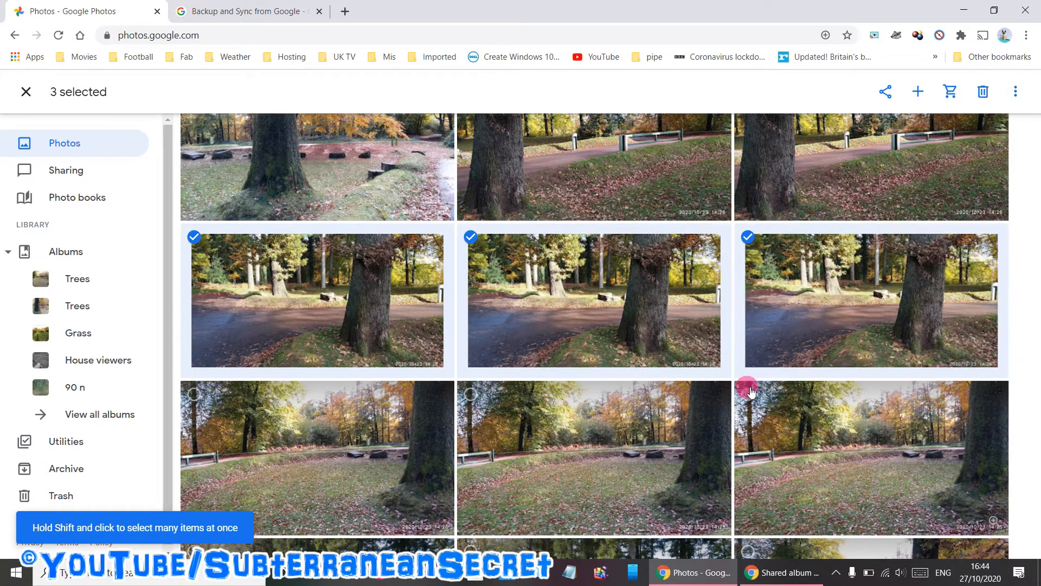
pyautogui.click(472, 401)
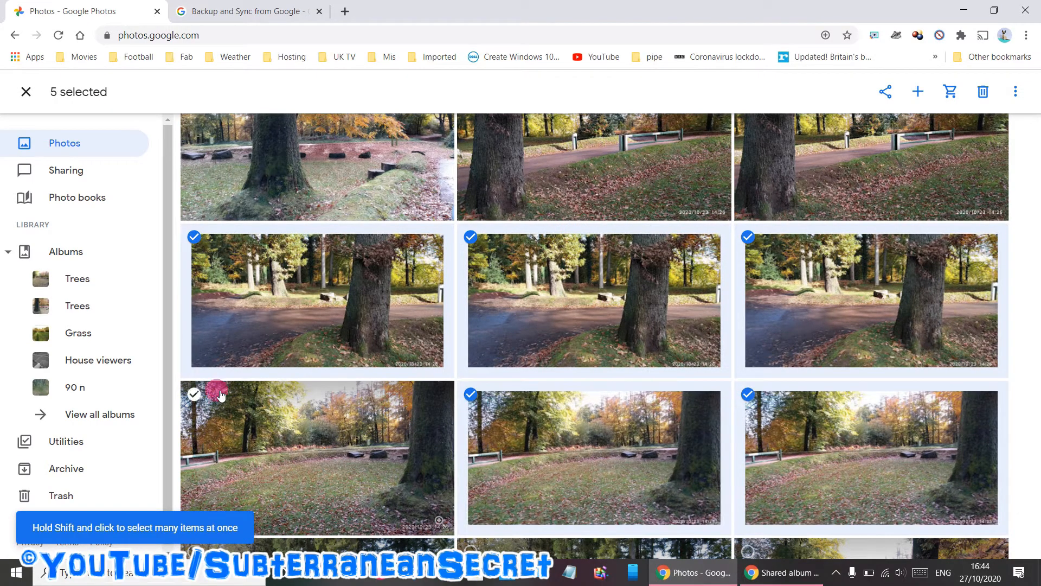
pyautogui.click(193, 395)
pyautogui.scroll(1, 278, 424)
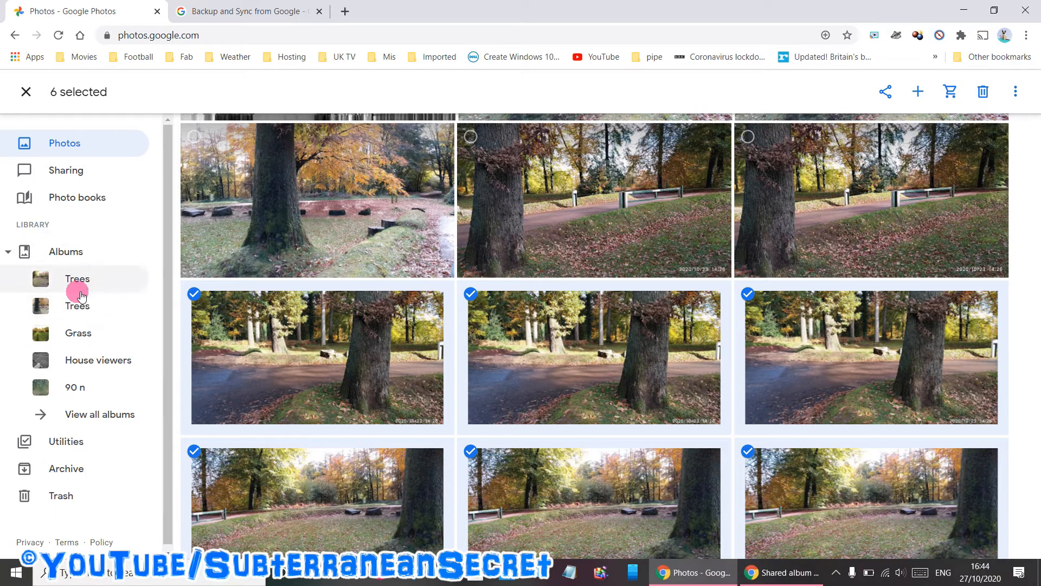
pyautogui.moveTo(870, 199)
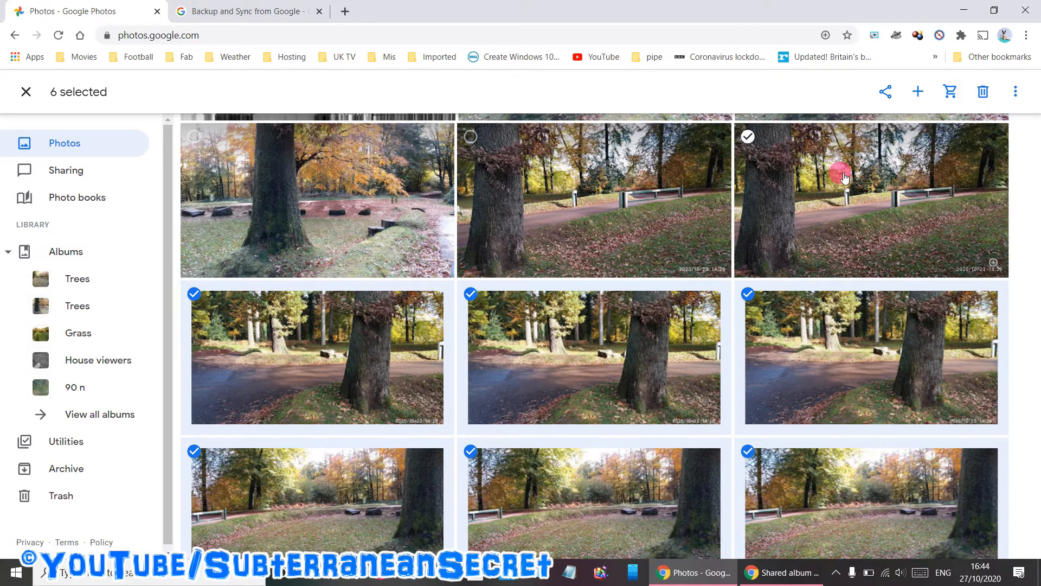
# Create and copy a share link for the six selected photos, then switch to incognito.
pyautogui.click(886, 97)
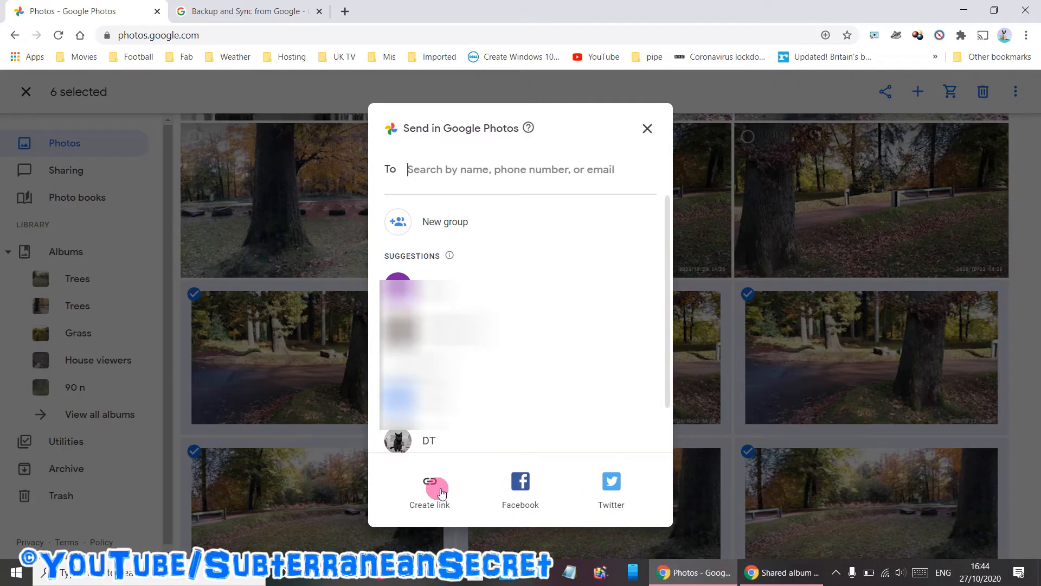
pyautogui.click(431, 490)
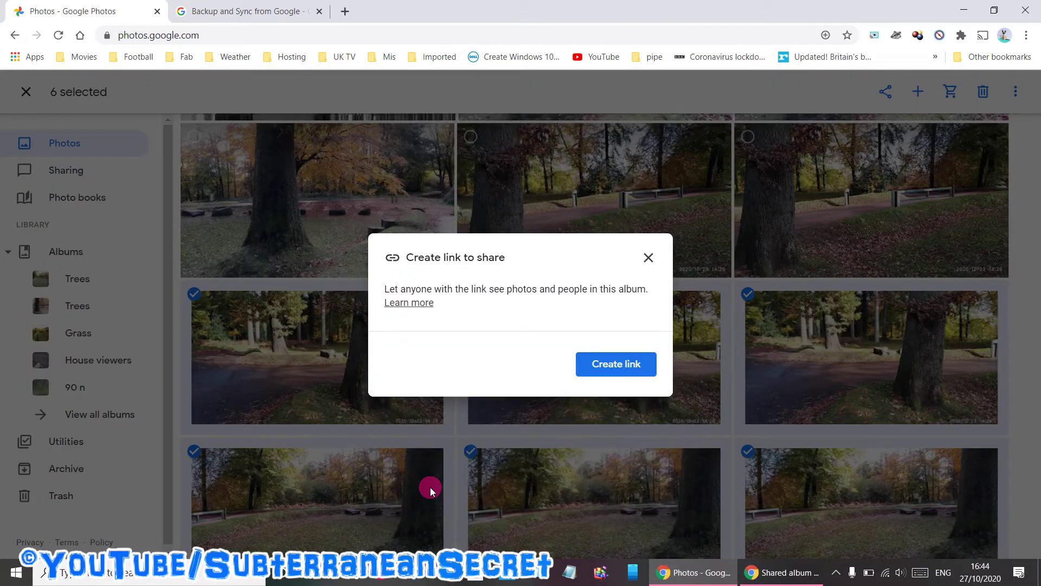
pyautogui.click(620, 364)
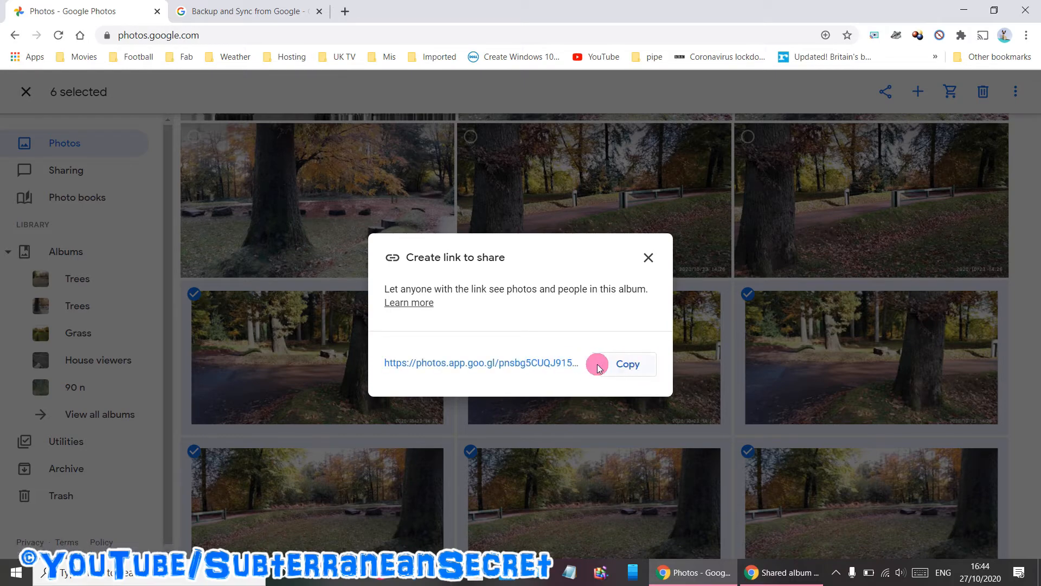
pyautogui.click(626, 365)
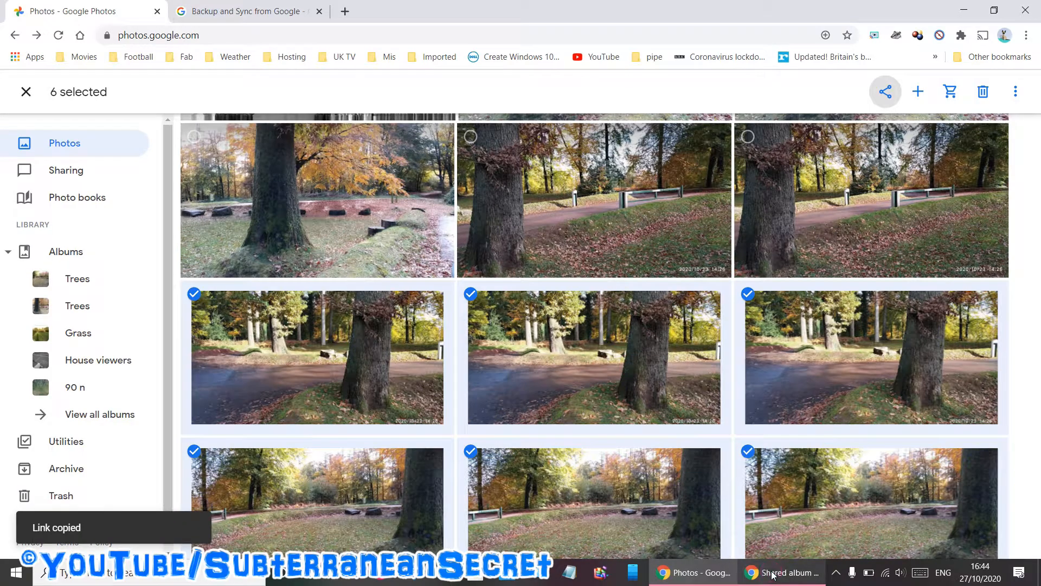
pyautogui.click(781, 572)
# Load the pasted link in incognito to view the six shared tree photos, then return to the main window.
pyautogui.click(527, 34)
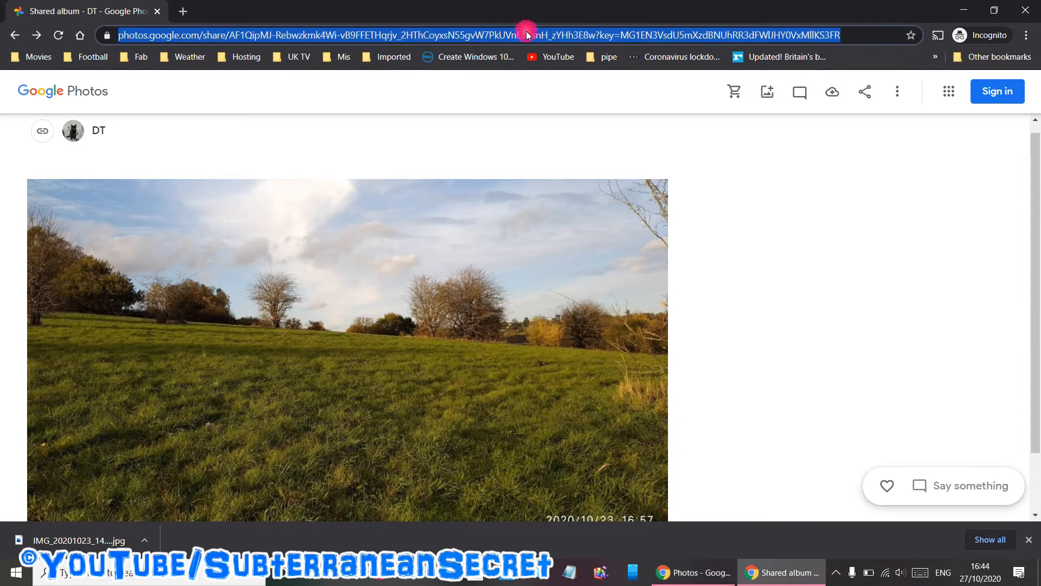
pyautogui.hotkey('ctrl', 'v')
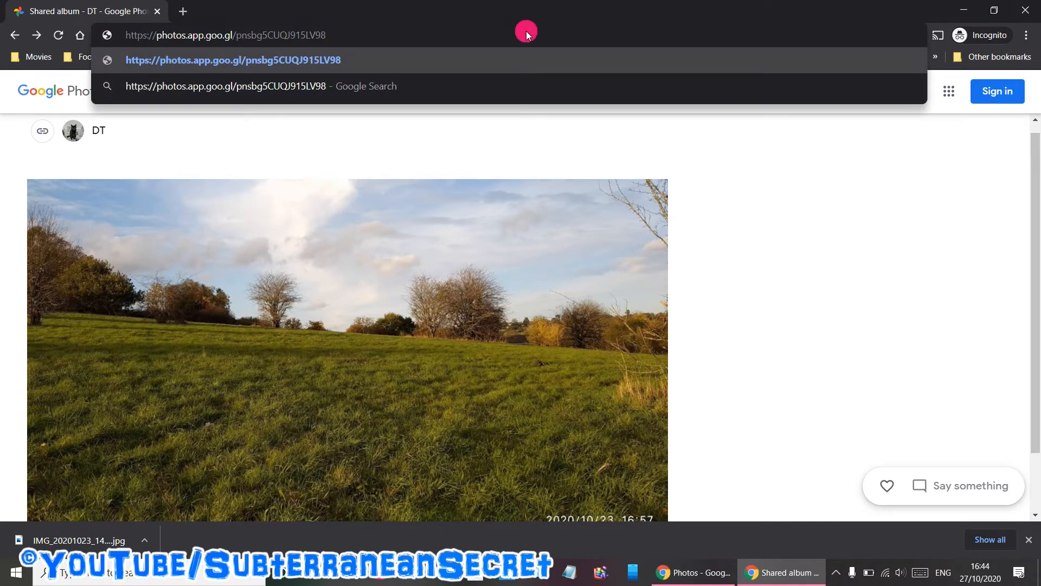
pyautogui.press('Return')
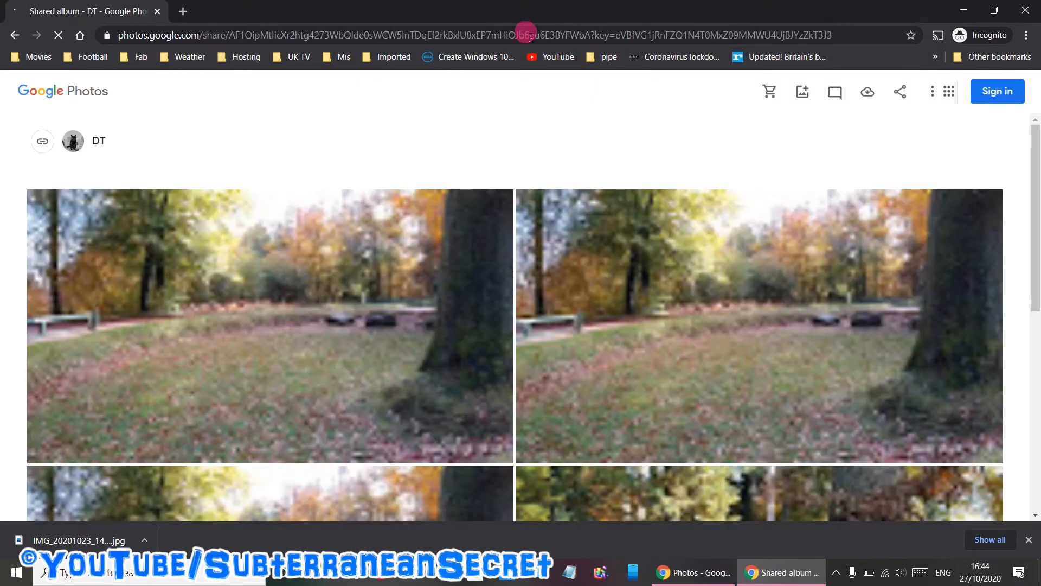
pyautogui.scroll(-3, 394, 342)
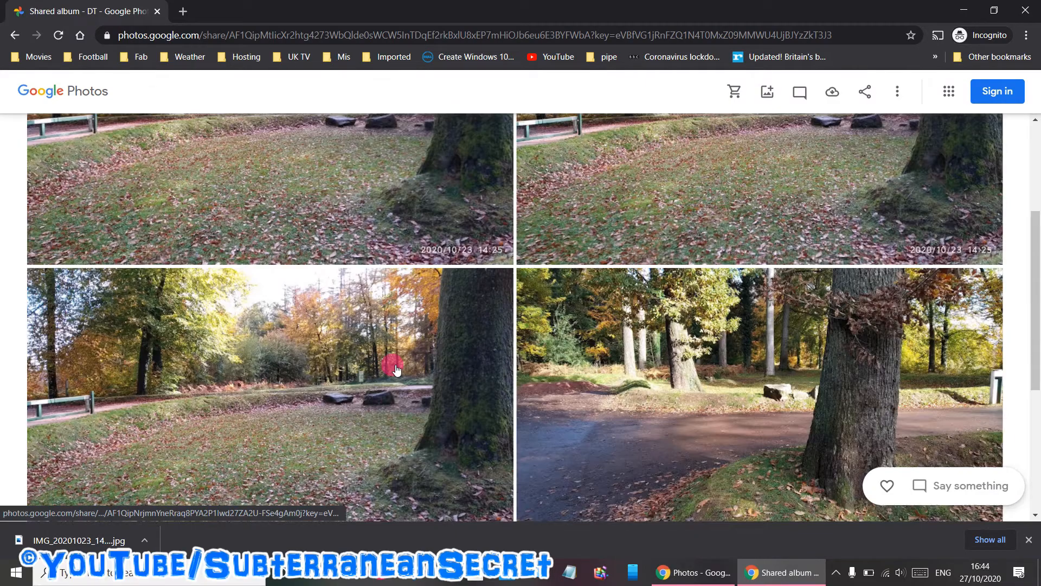
pyautogui.scroll(-2, 392, 365)
pyautogui.scroll(-1, 393, 364)
pyautogui.scroll(3, 392, 364)
pyautogui.scroll(4, 403, 353)
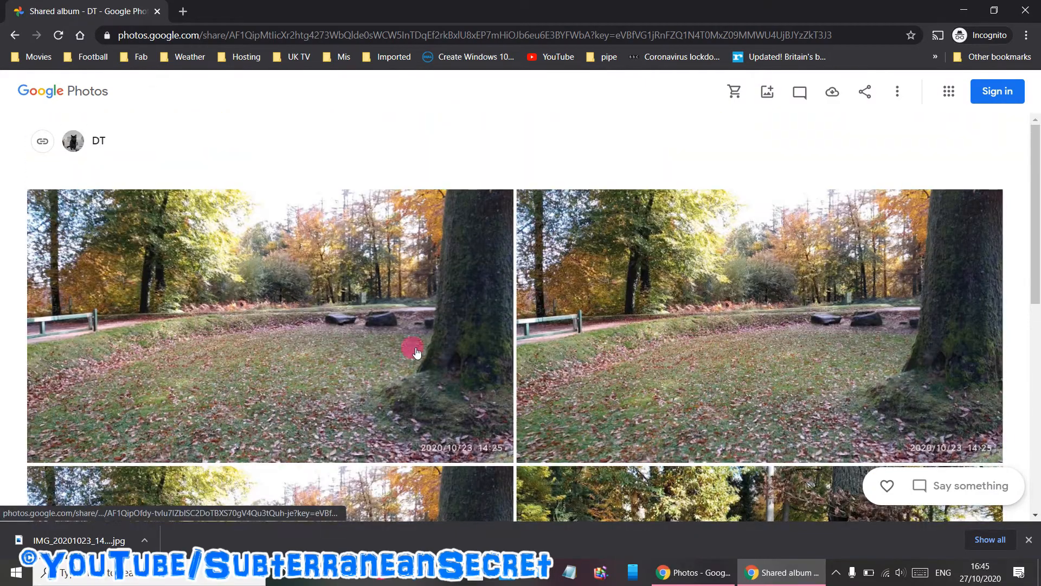
pyautogui.click(896, 92)
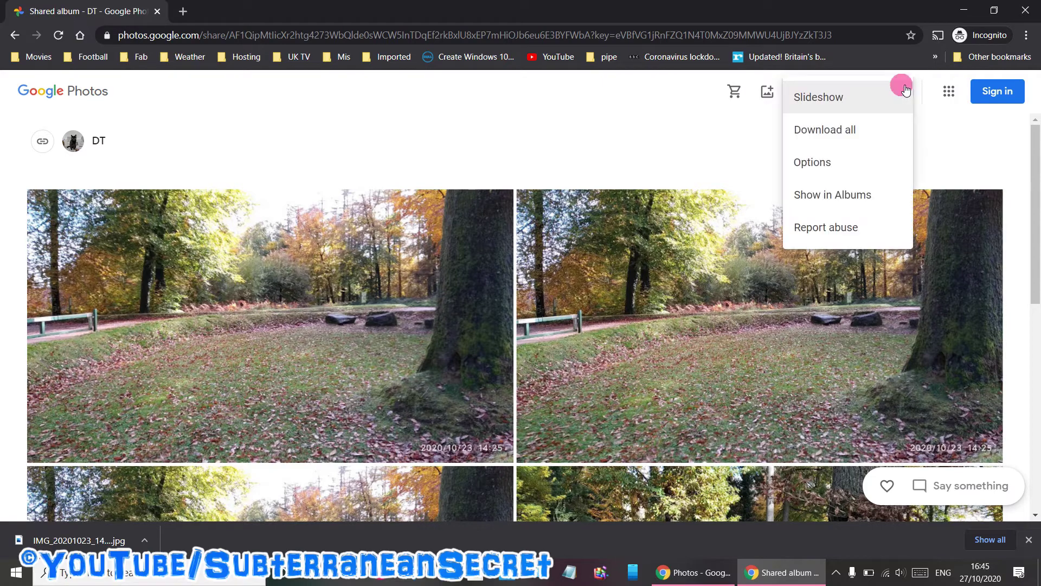
pyautogui.click(670, 166)
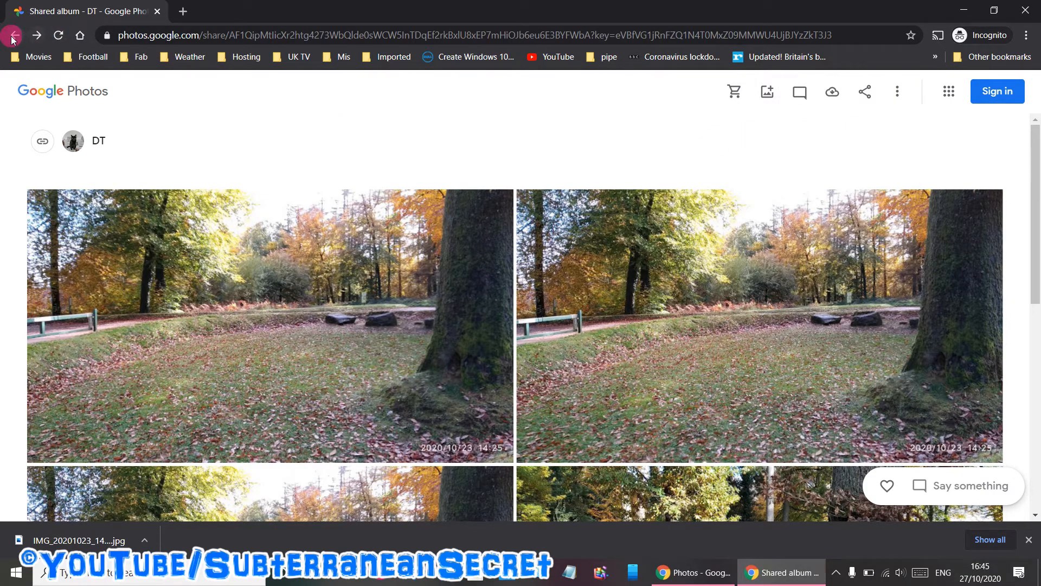
pyautogui.click(664, 575)
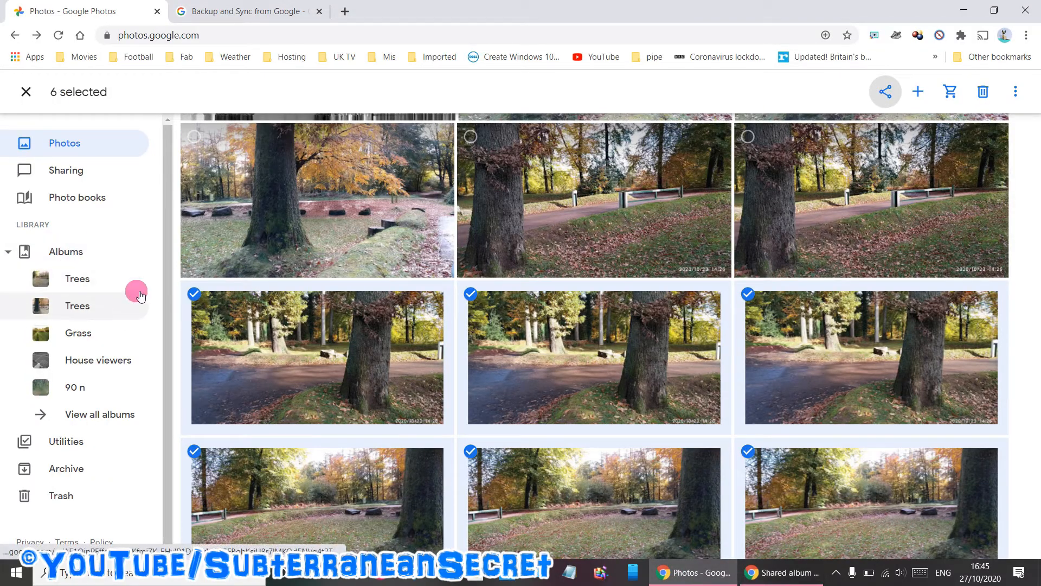
# Open the Trees album, bring up its share link, and dismiss the Link sharing dialog.
pyautogui.click(85, 285)
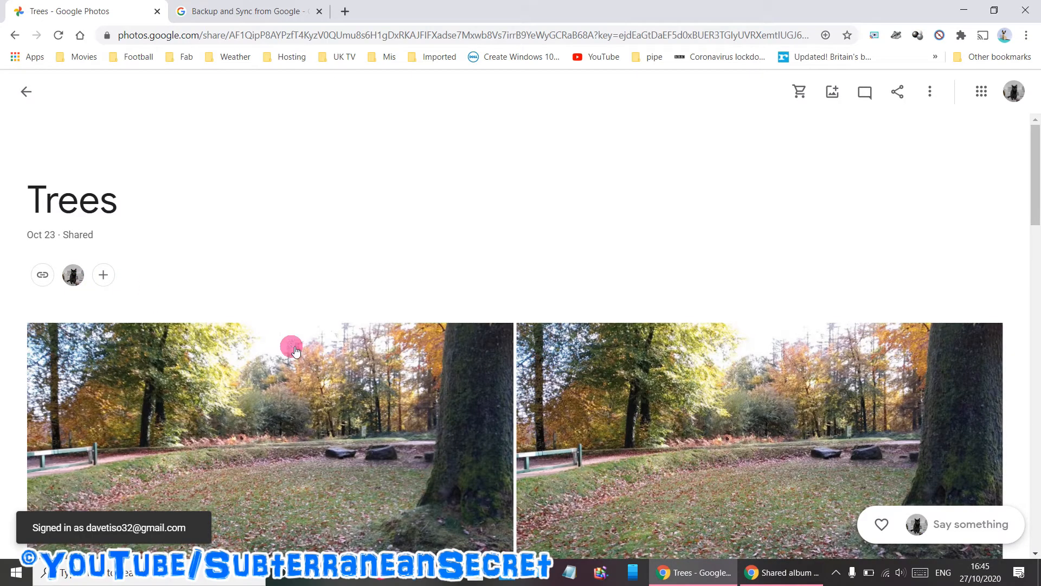
pyautogui.click(897, 92)
pyautogui.click(434, 498)
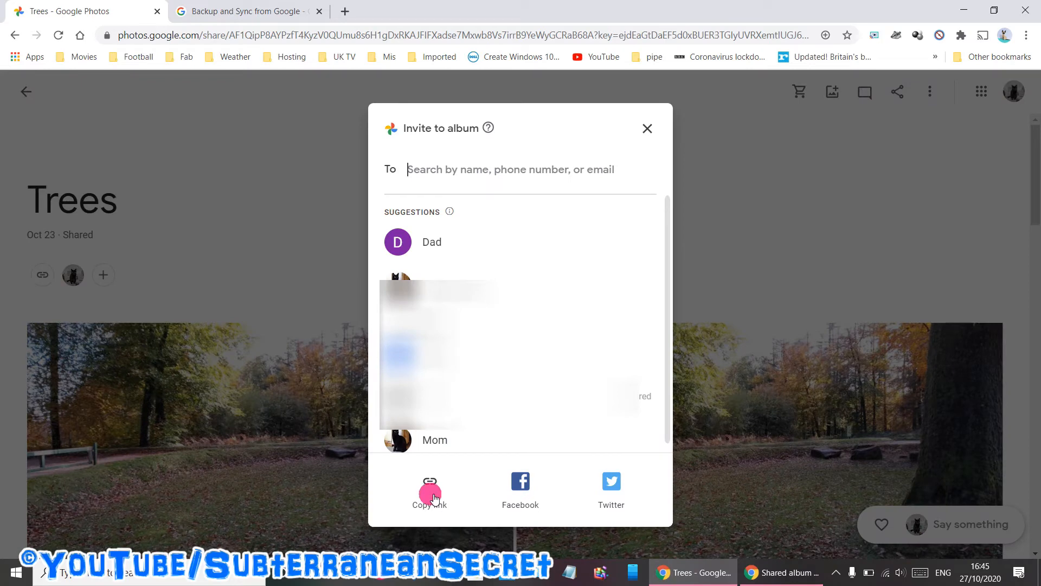
pyautogui.click(433, 494)
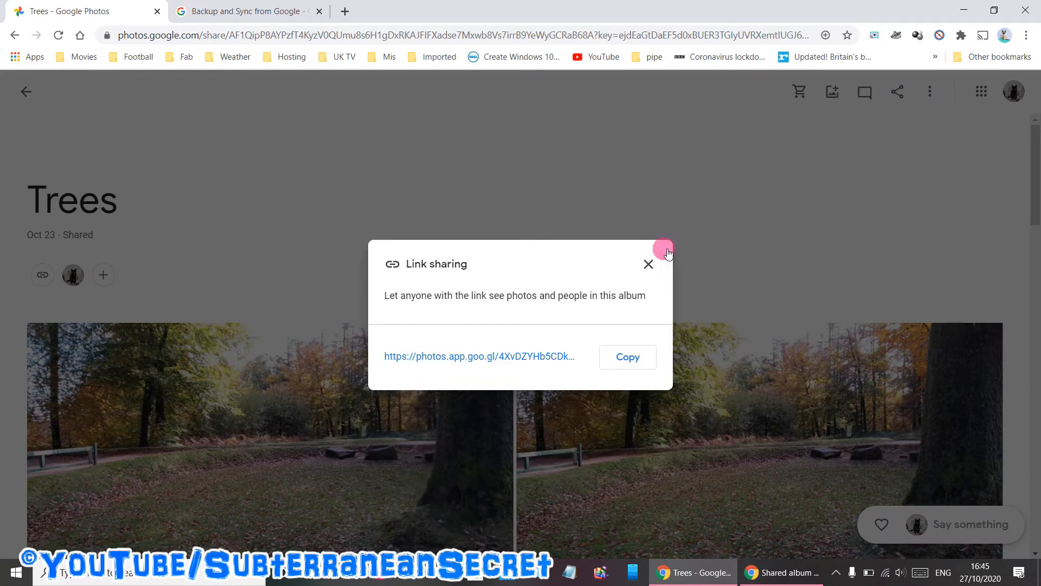
pyautogui.click(646, 264)
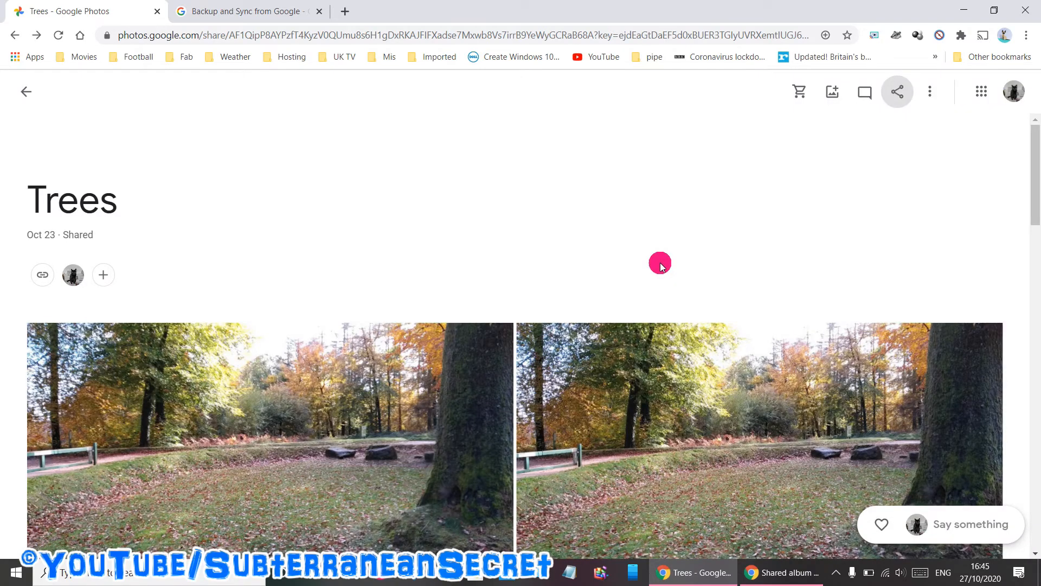